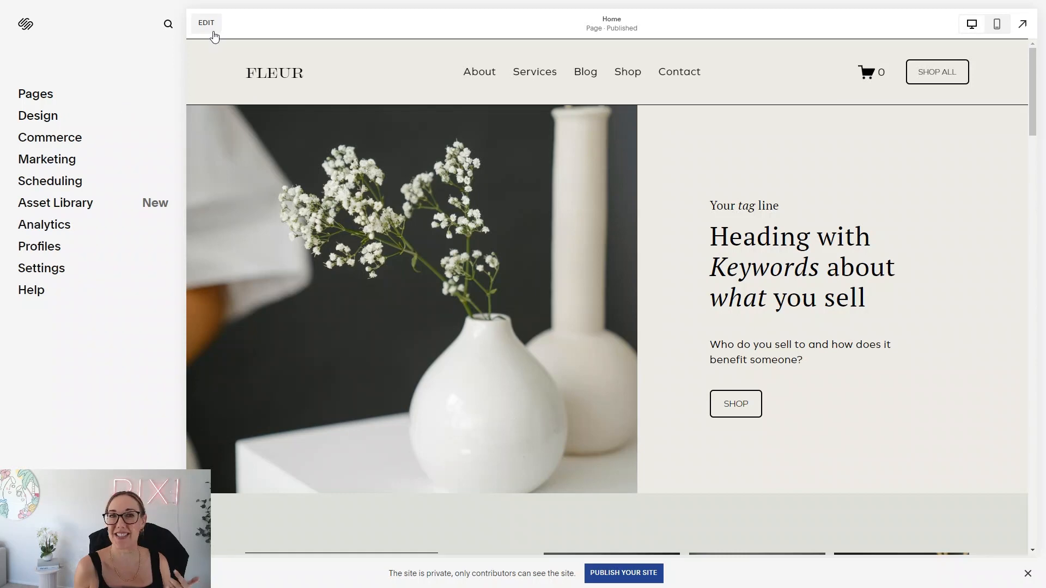
Enable the announcement bar in the site's marketing settings.
click(54, 162)
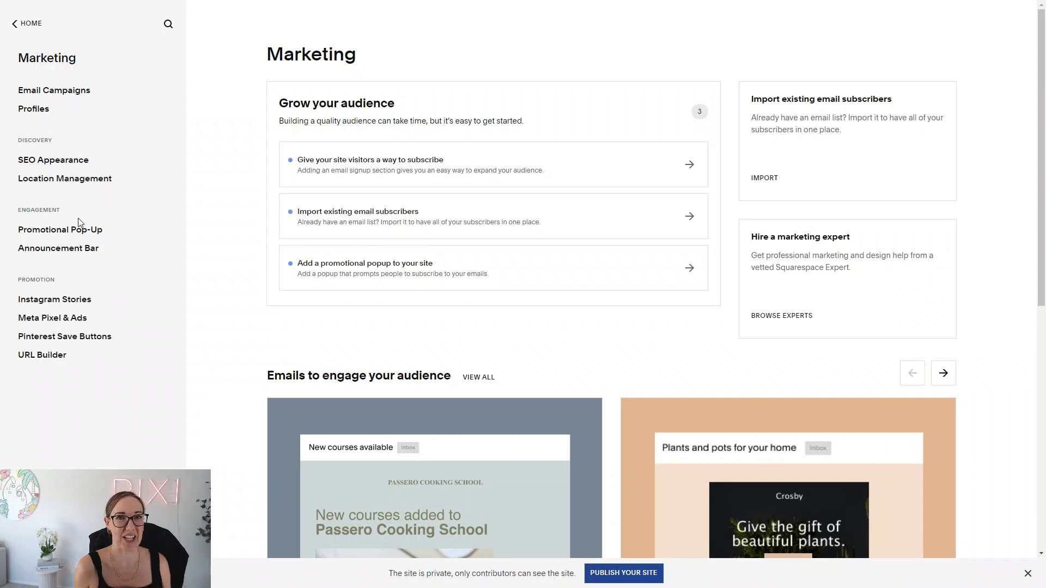
click(73, 249)
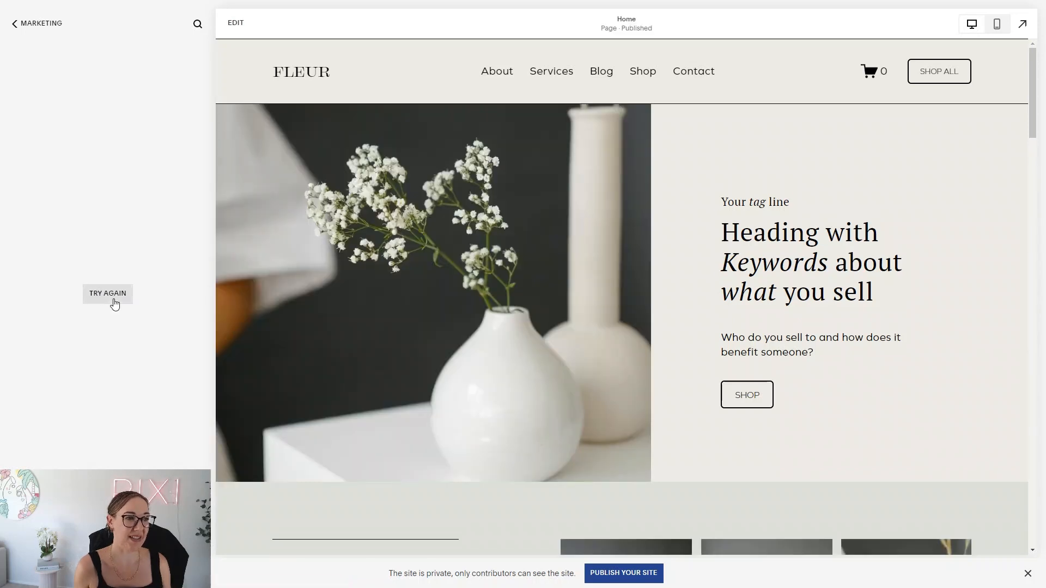
click(115, 302)
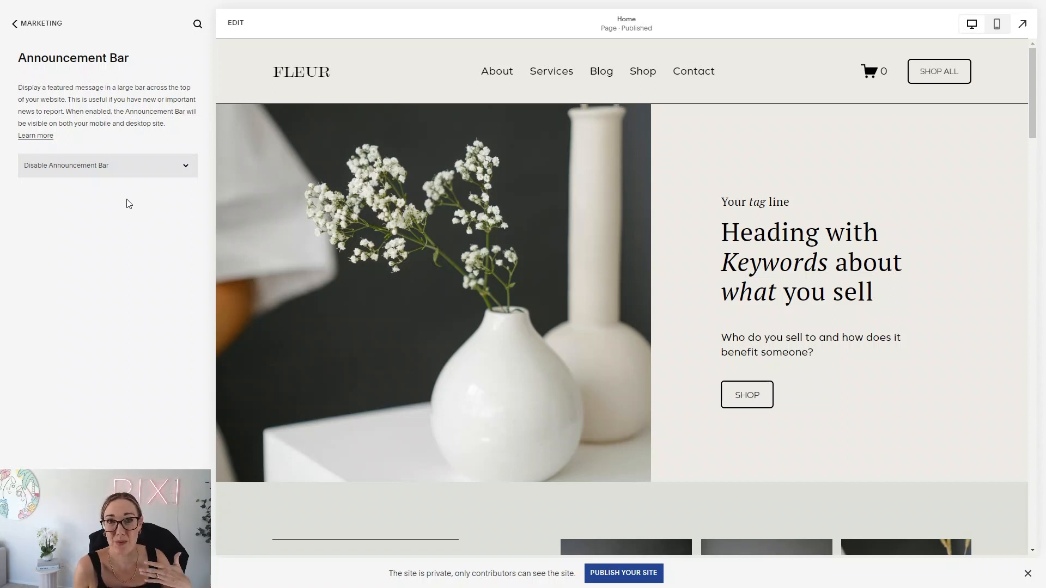
click(138, 168)
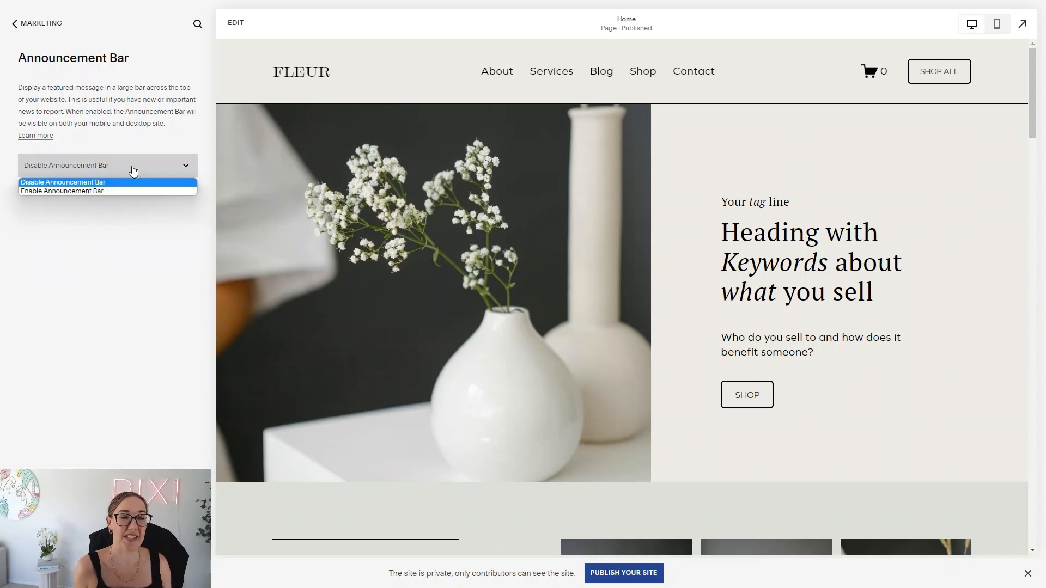
click(96, 192)
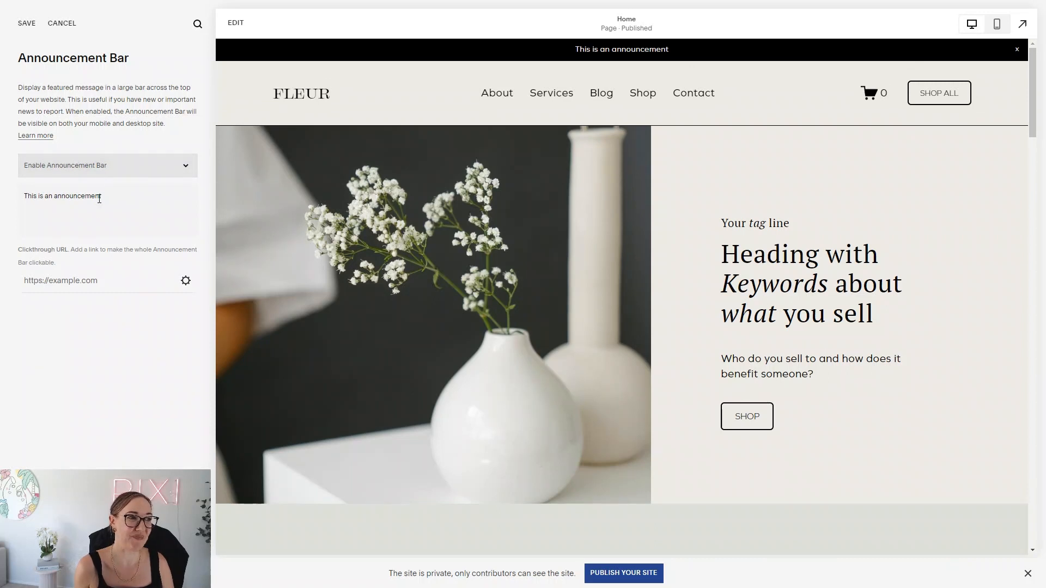
Replace the placeholder announcement text with "Please place order before 11am for same day delivery".
click(139, 194)
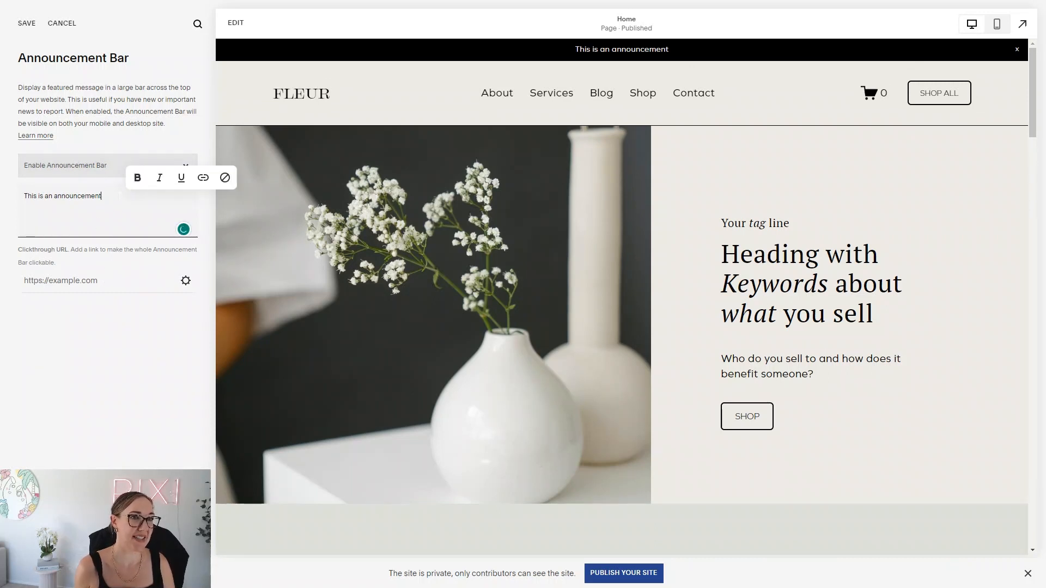
drag(119, 195, 8, 202)
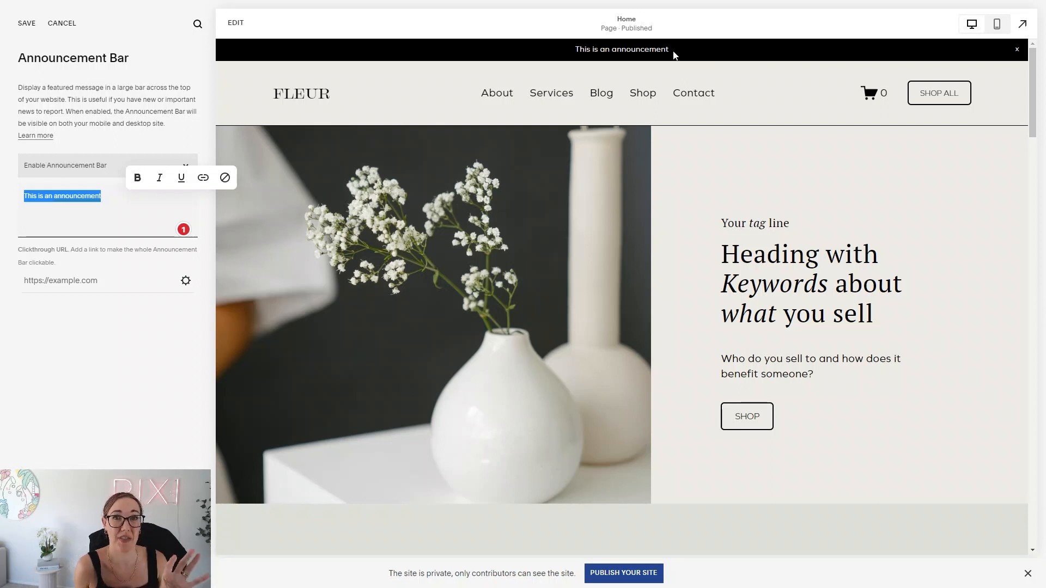
drag(103, 198, 15, 206)
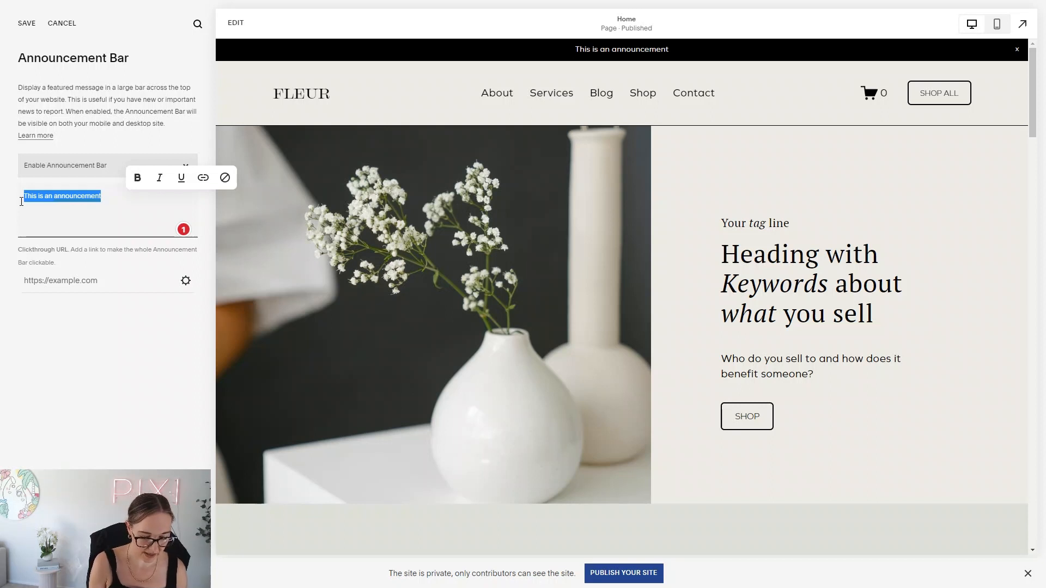
text(Please plac)
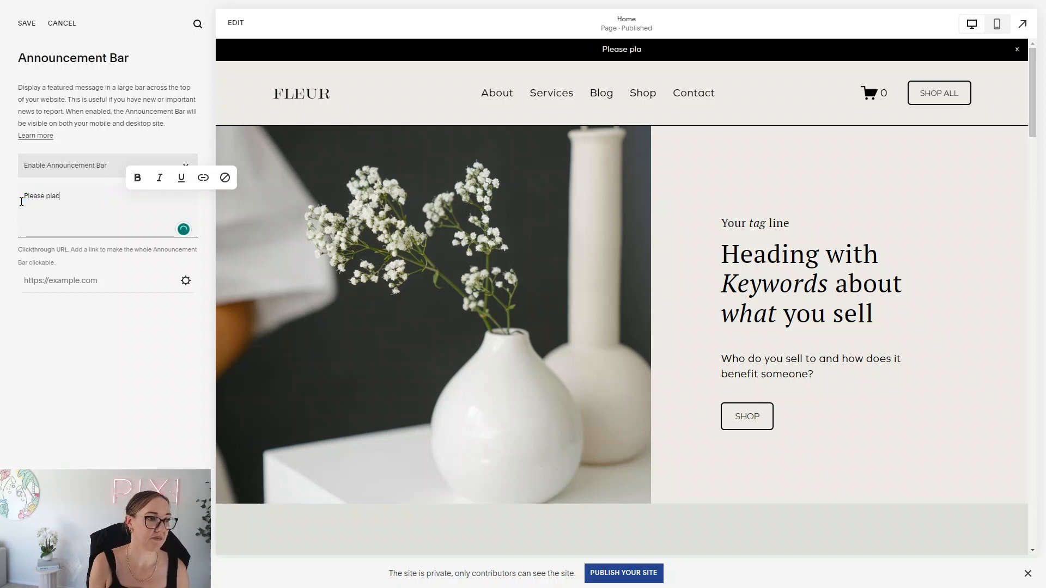
text(e ordwers)
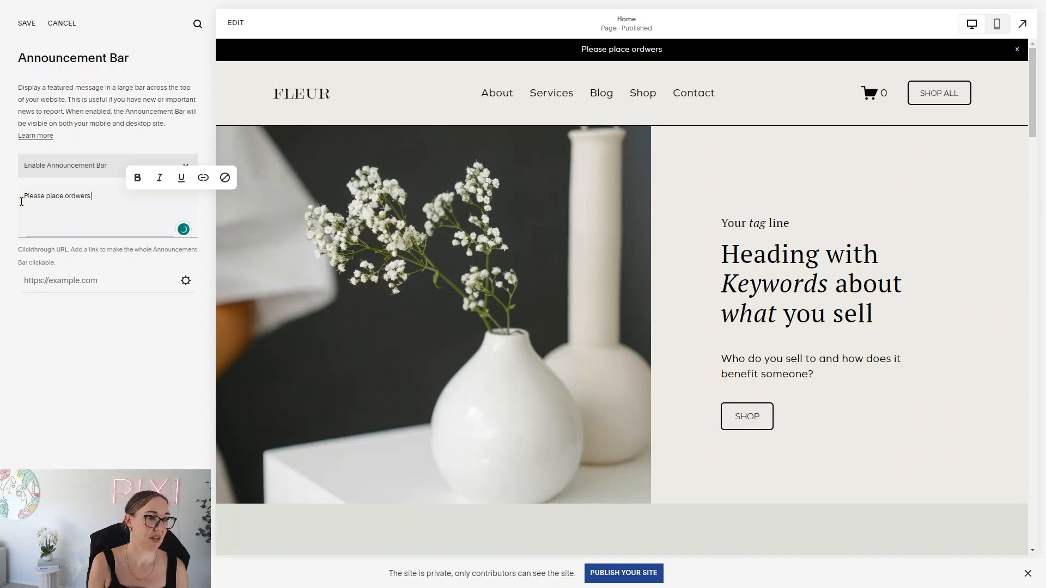
key(BackSpace)
key(BackSpace)
key(BackSpace)
key(BackSpace)
key(BackSpace)
text(er)
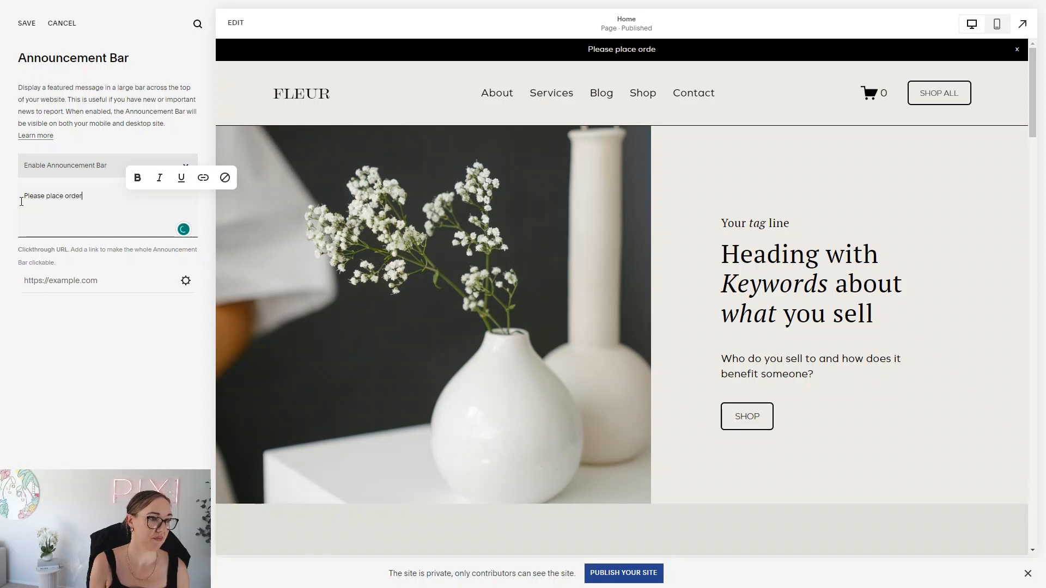
text( before 11am )
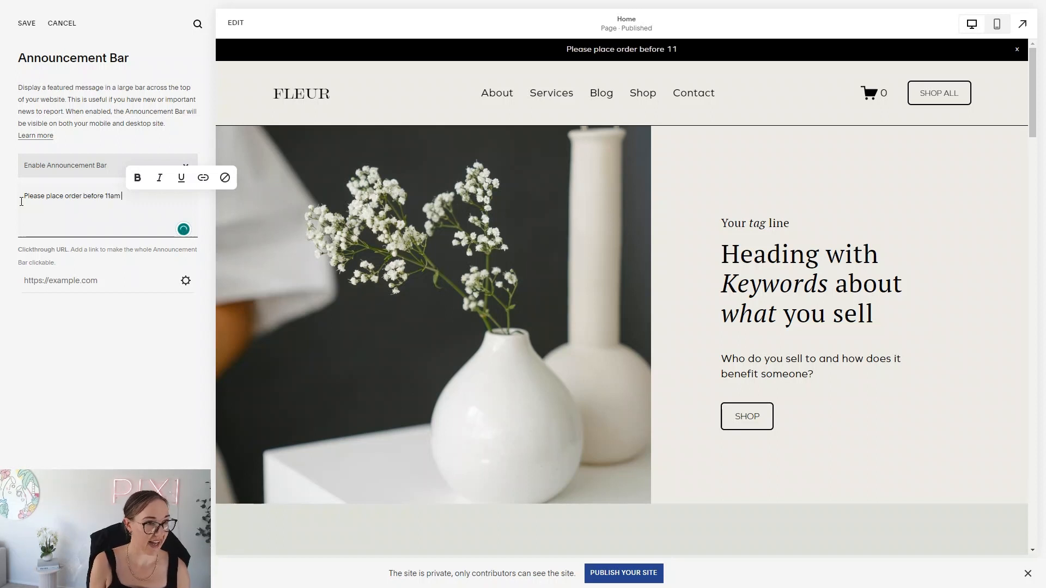
text(for same da)
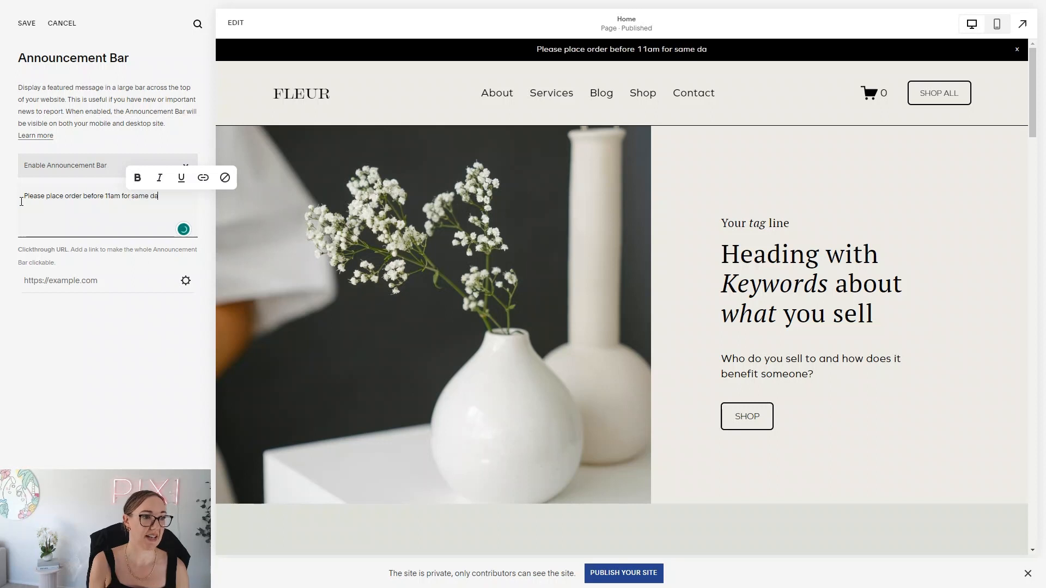
text(y e)
text(elivery)
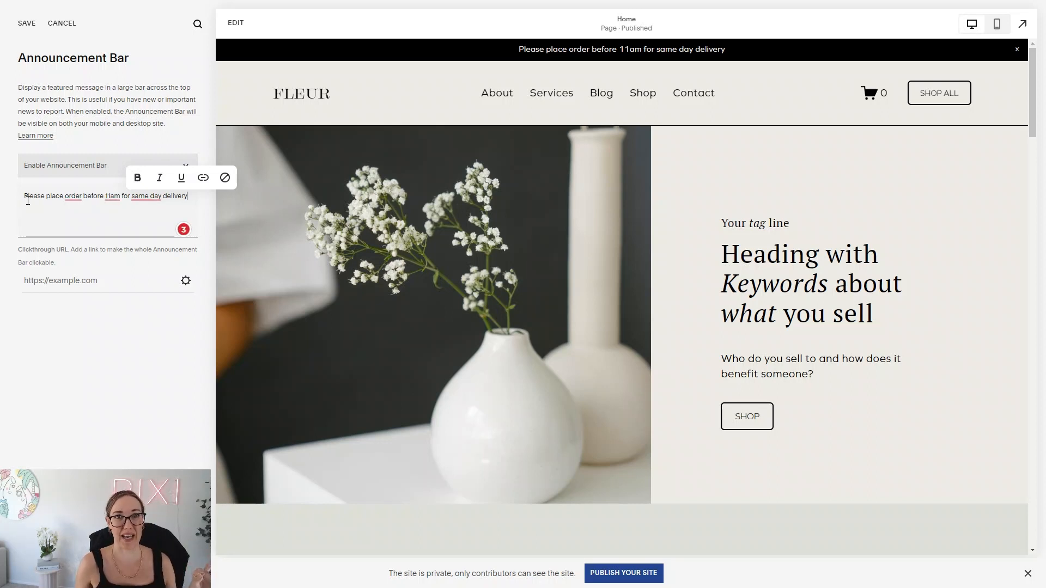
Apply the grammar suggestions in the announcement text to make it read "an order" and "same-day".
mouse_move(146, 197)
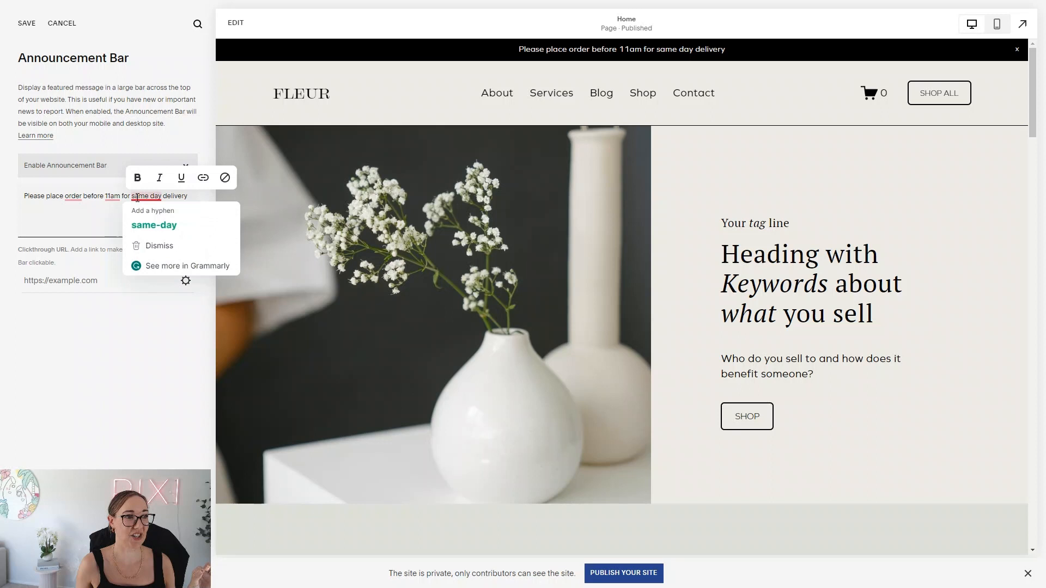
click(150, 224)
mouse_move(75, 198)
click(82, 224)
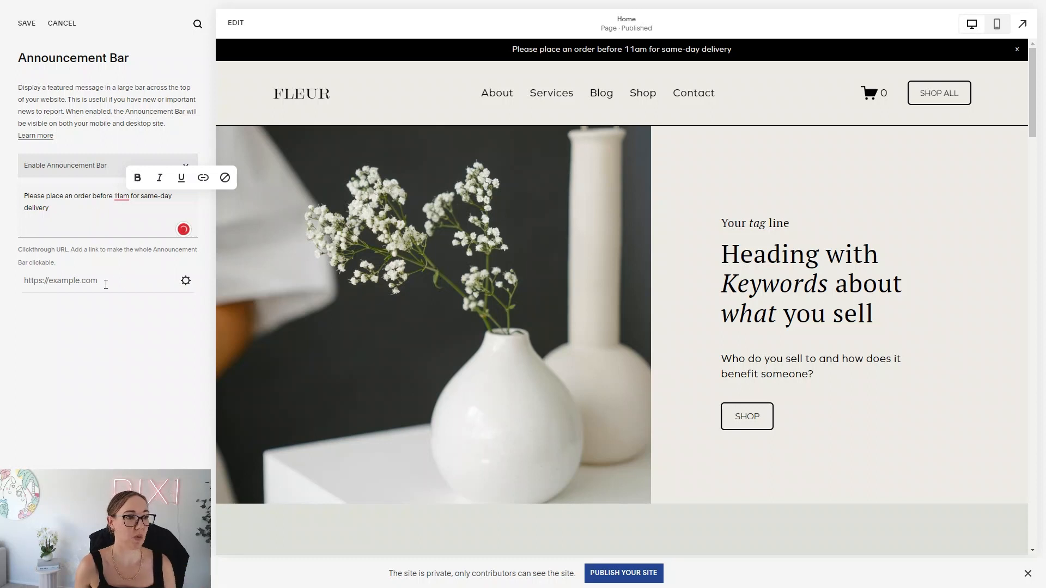
Link the whole announcement bar to the Shop page and save the announcement bar settings.
click(186, 281)
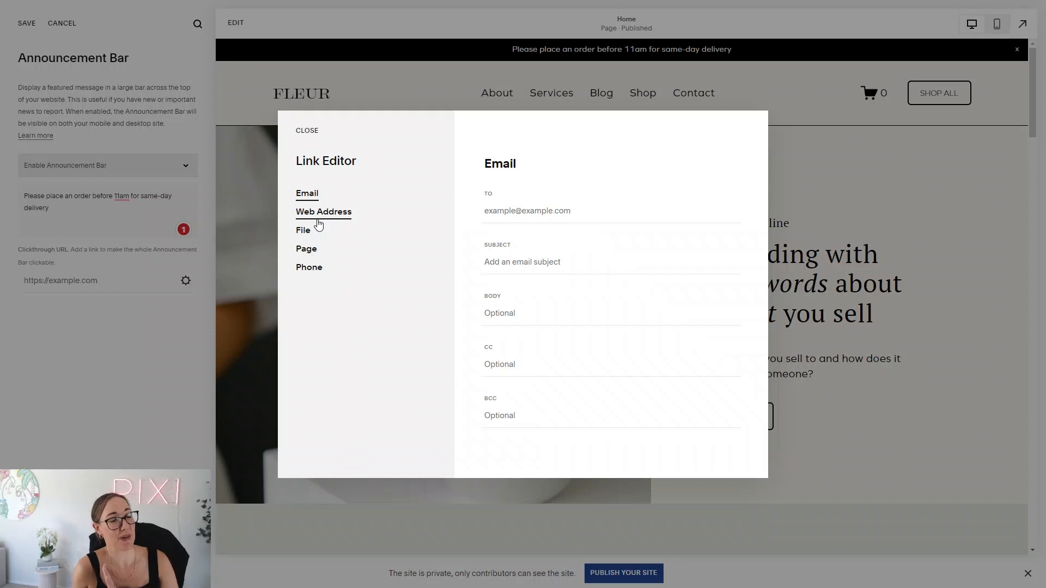
click(308, 251)
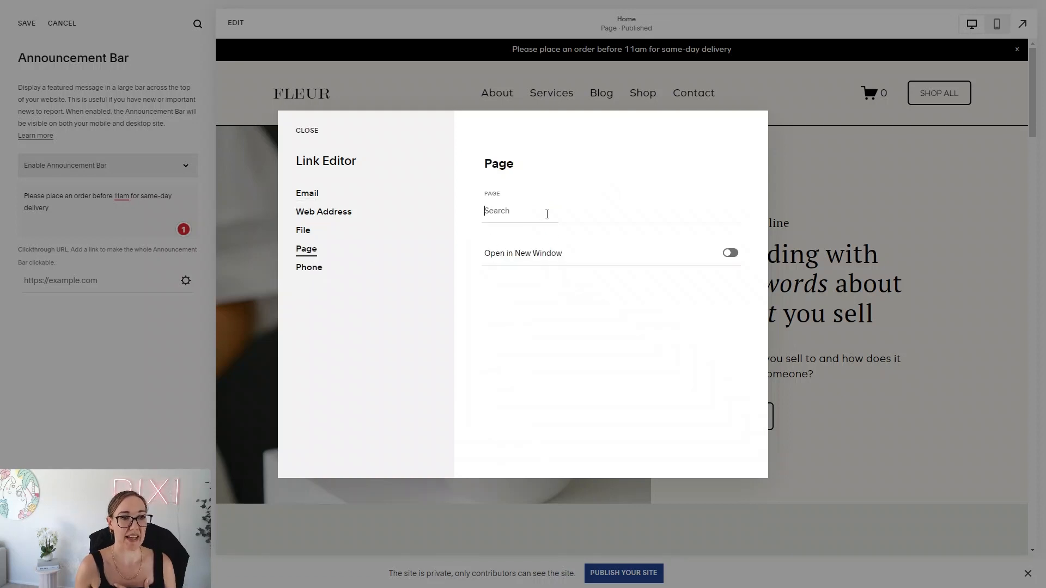
click(544, 217)
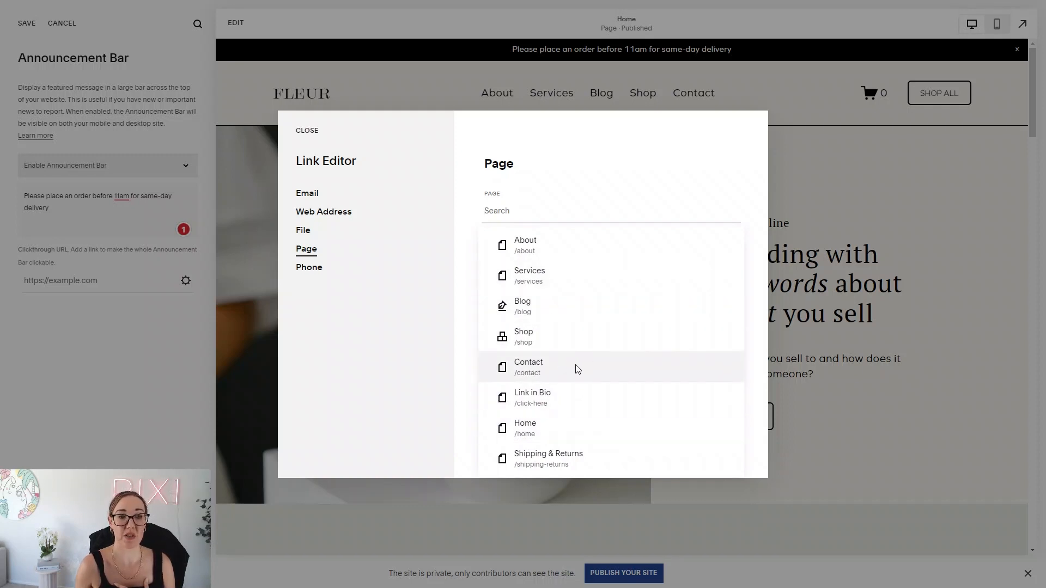
click(541, 338)
click(304, 132)
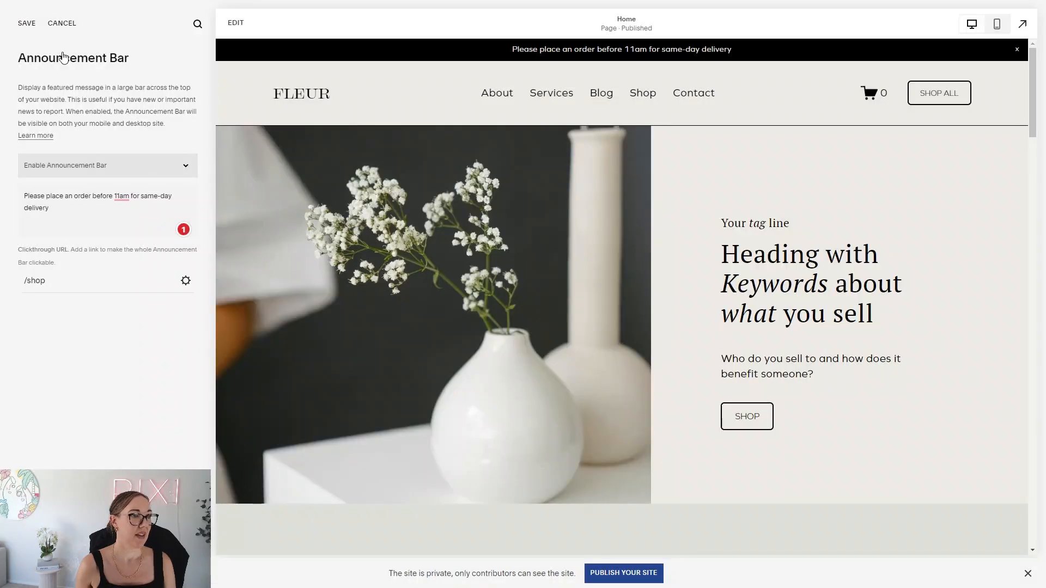
click(25, 25)
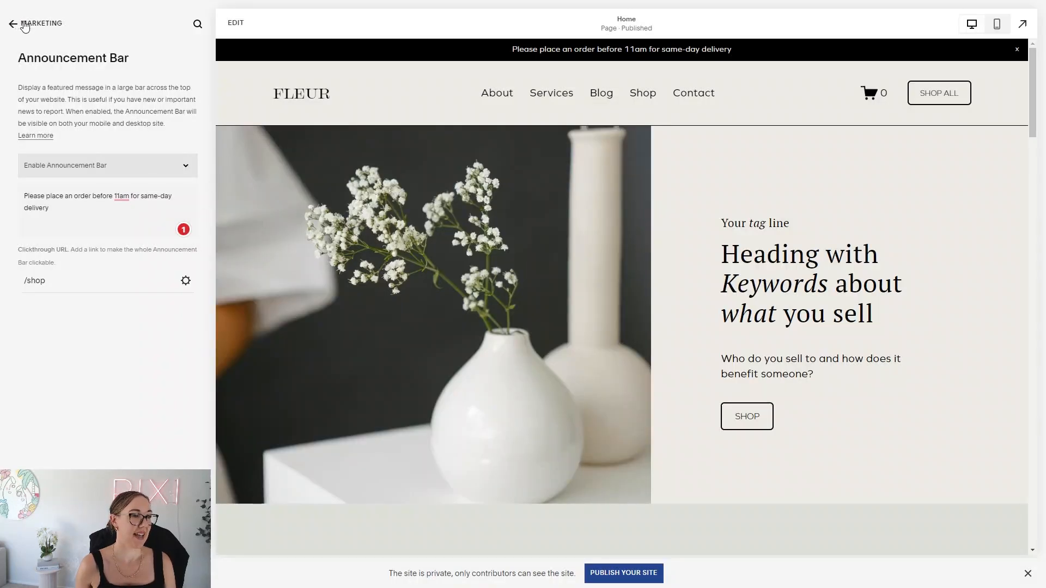
click(30, 24)
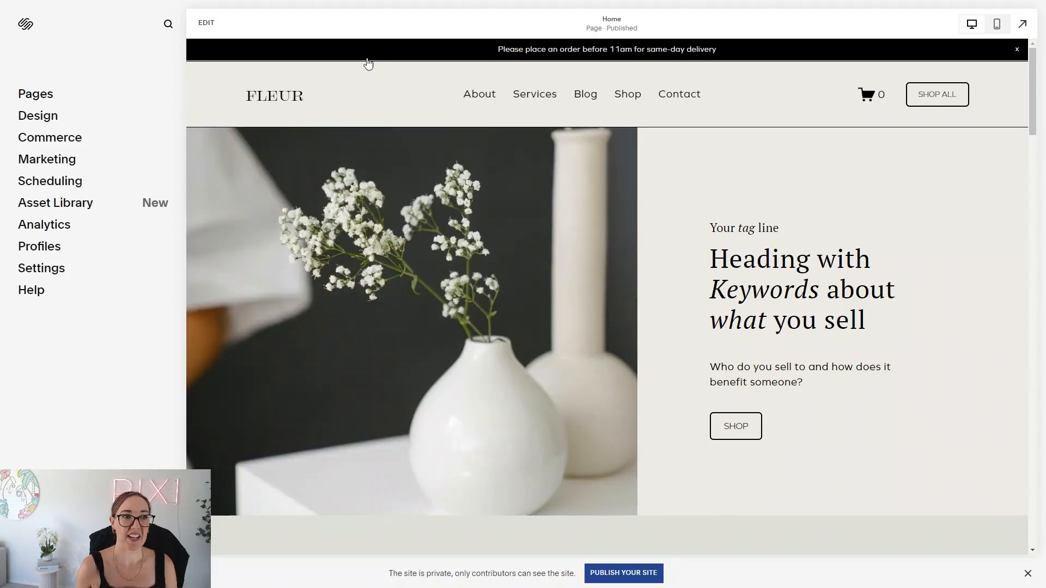
Open the home page for editing and examine the site header's global style options.
click(207, 24)
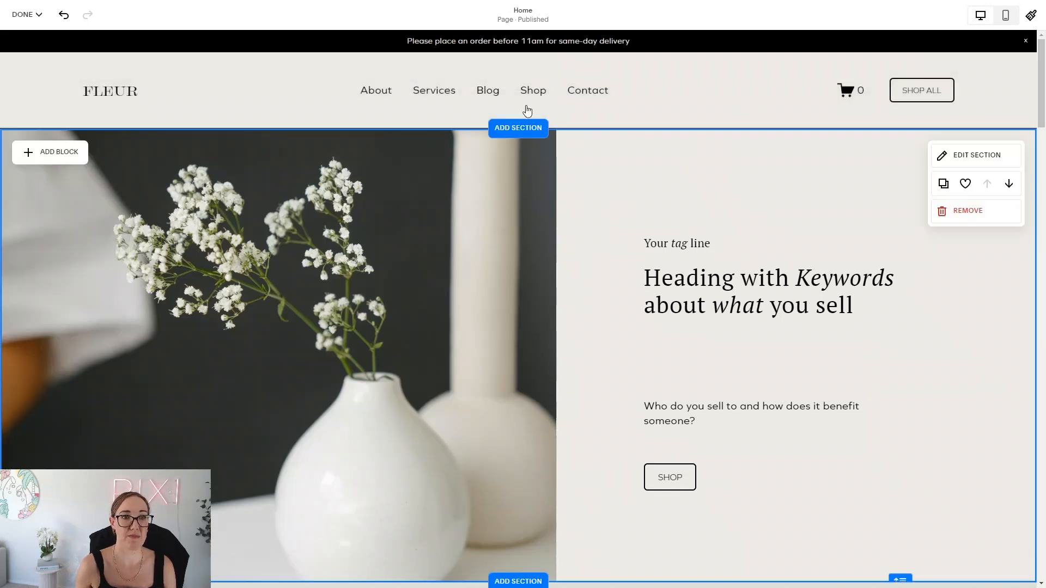
click(524, 99)
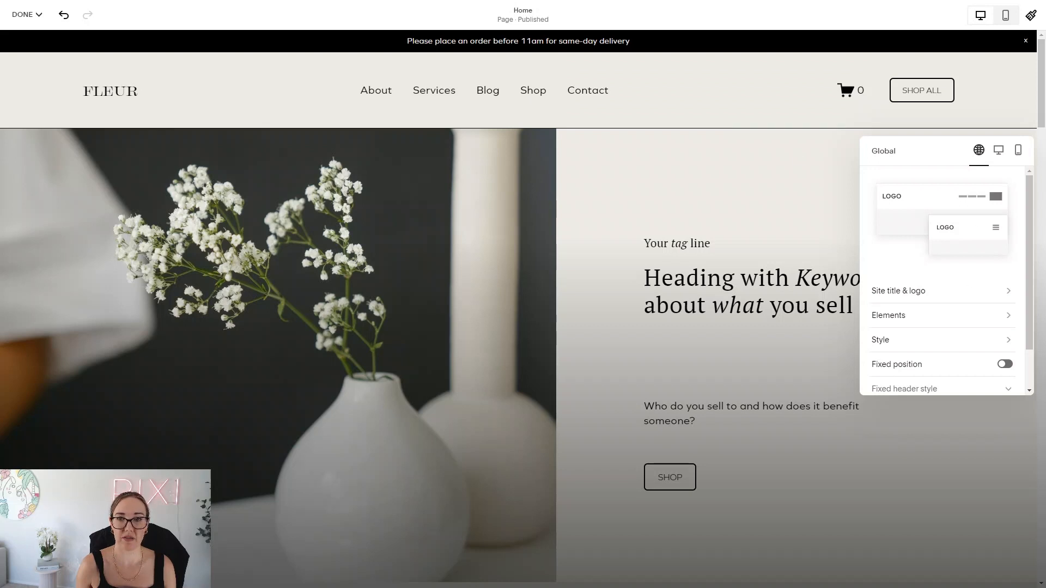
click(910, 342)
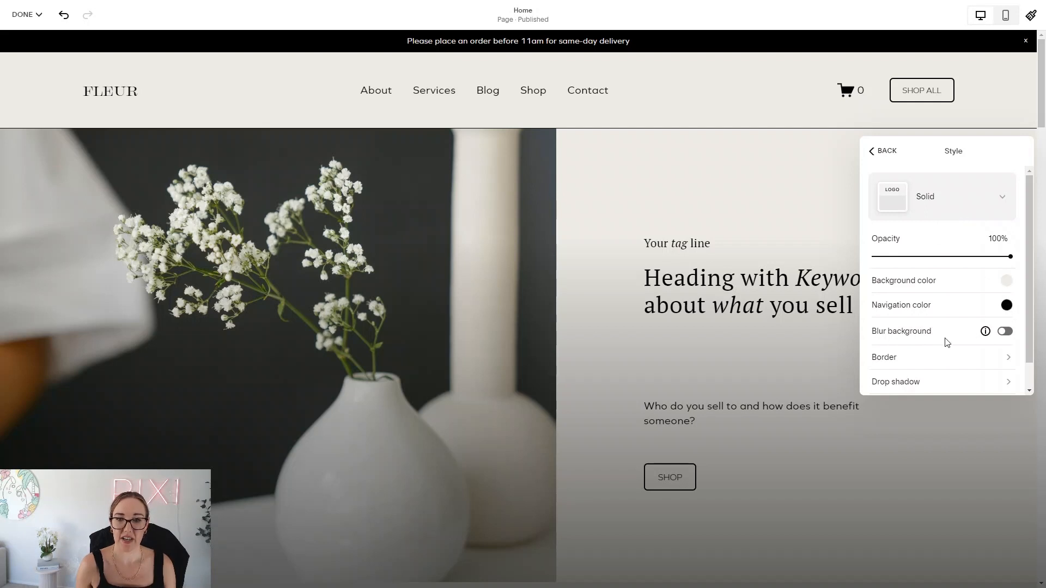
scroll(950, 344, down, 1)
scroll(973, 335, up, 1)
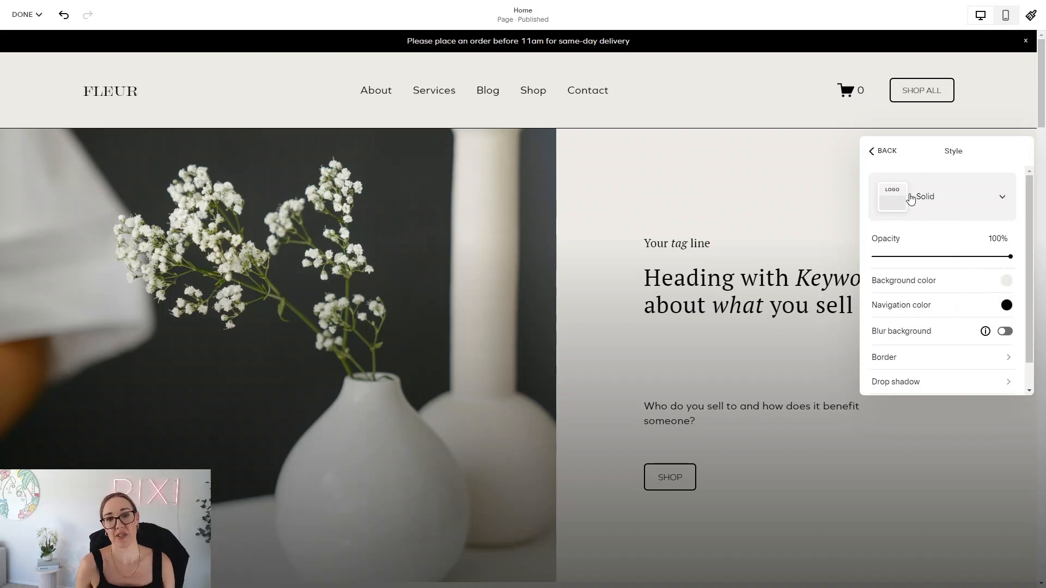
click(878, 152)
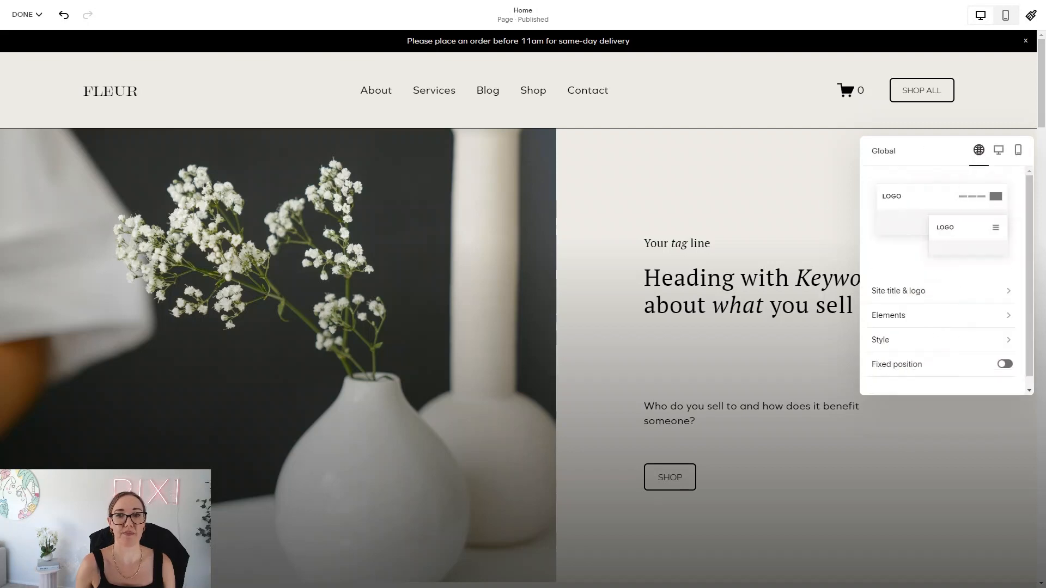
click(780, 200)
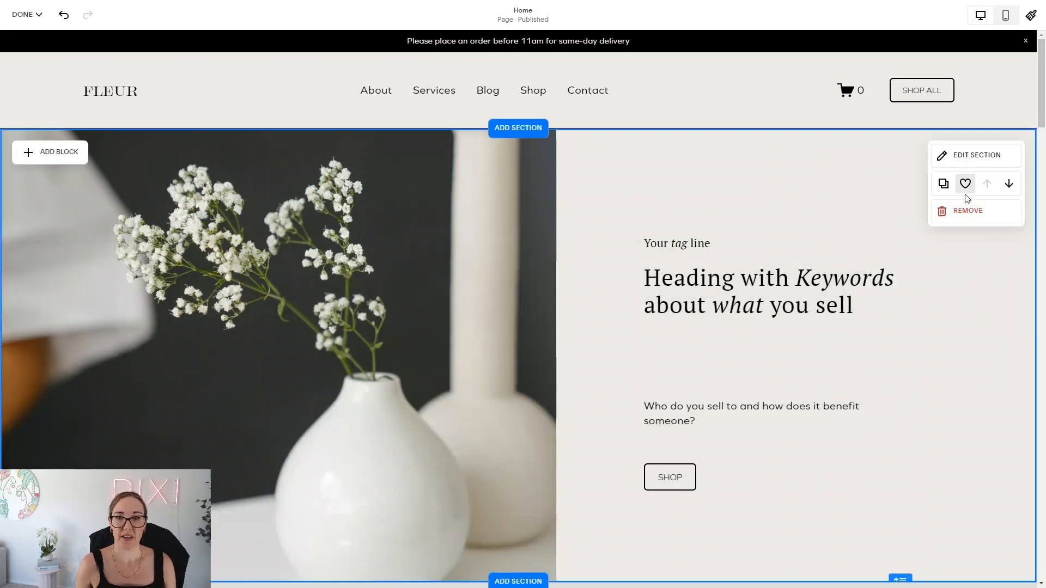
scroll(834, 245, down, 2)
scroll(834, 245, up, 2)
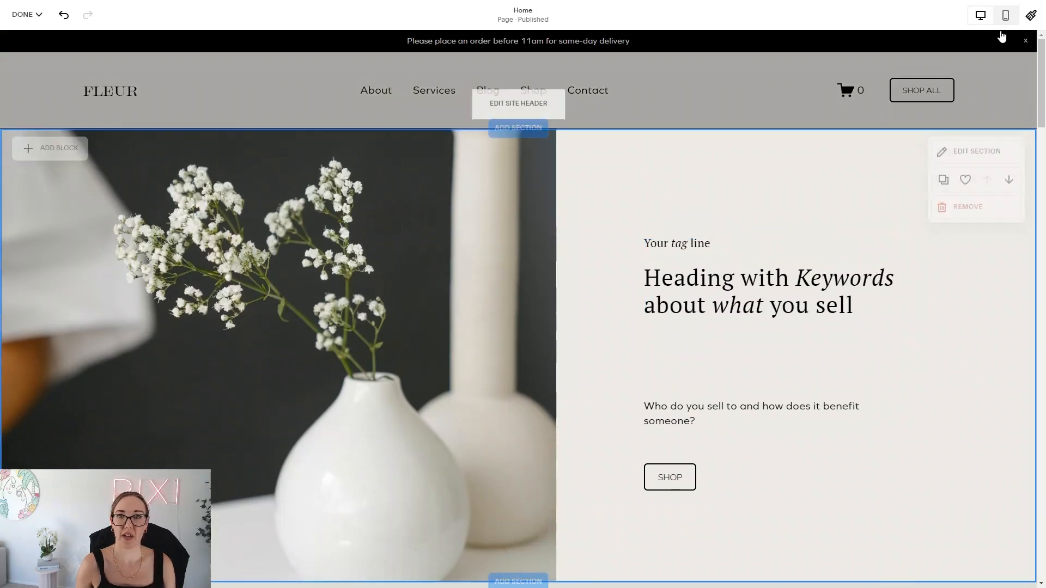
Open the announcement bar's colour settings for the Lightest 1 theme in the site styles.
click(1030, 18)
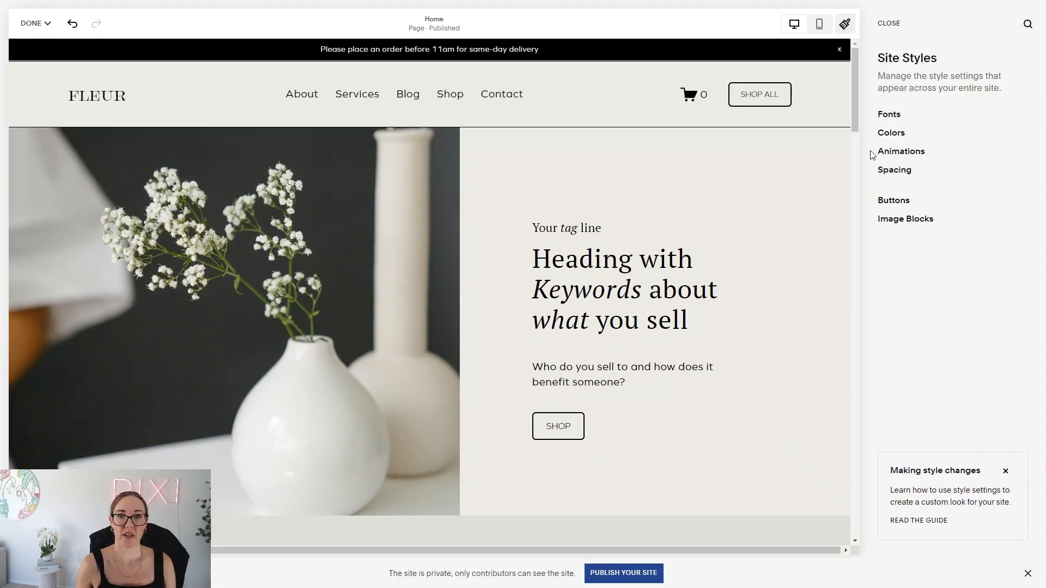
click(891, 134)
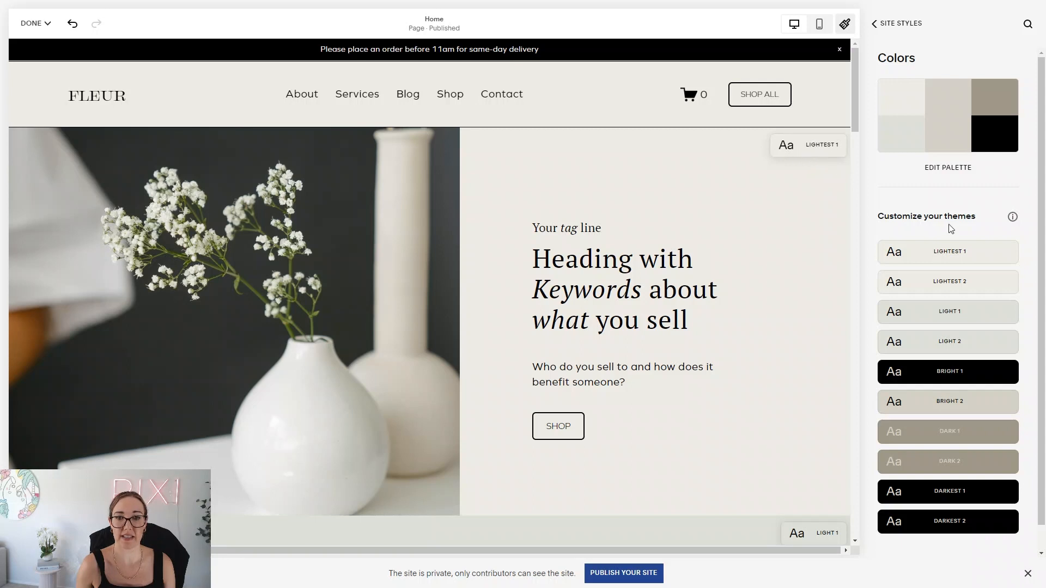
click(975, 255)
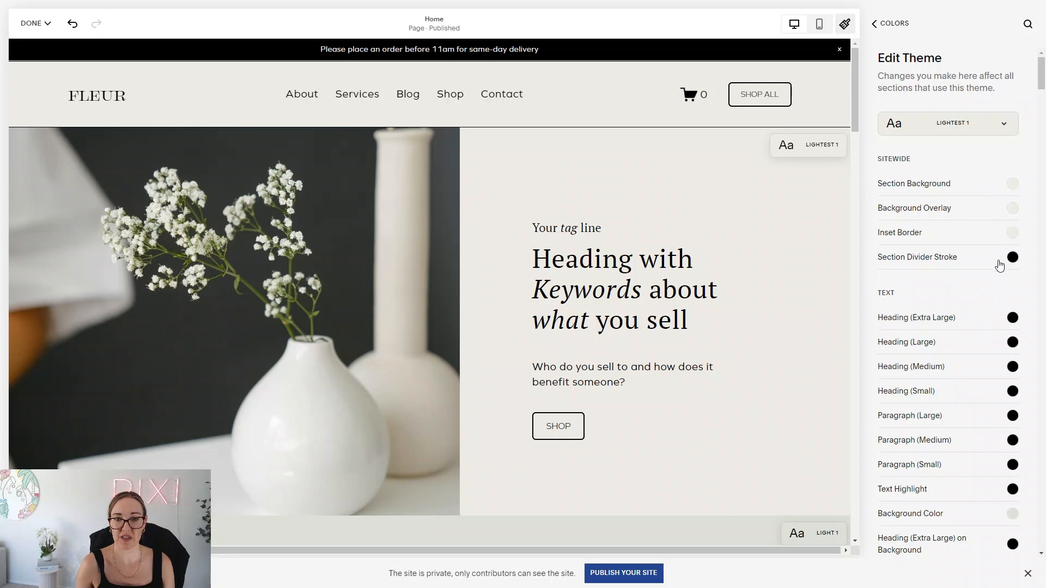
scroll(999, 272, down, 4)
scroll(999, 278, up, 4)
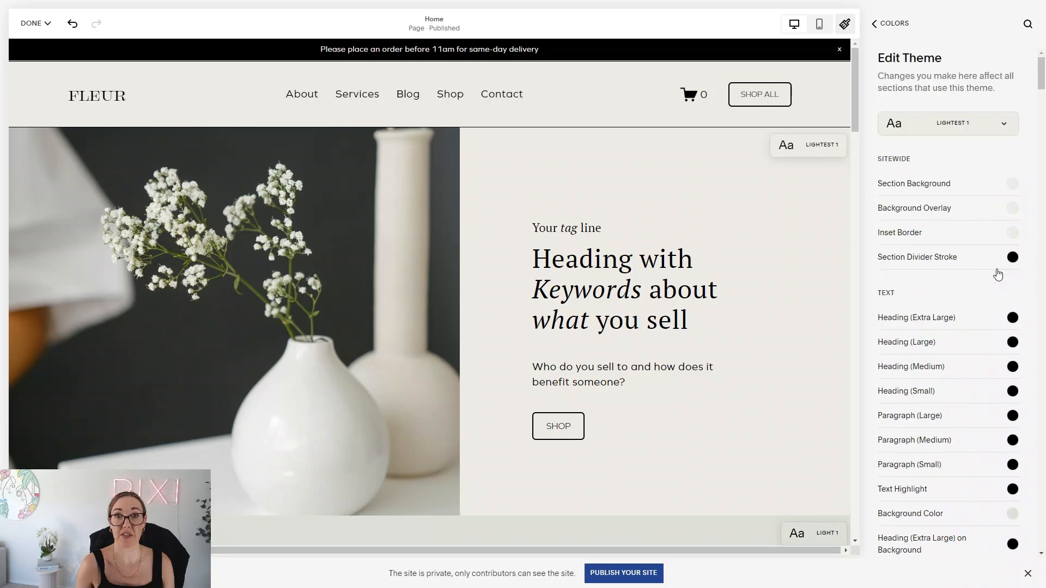
click(666, 53)
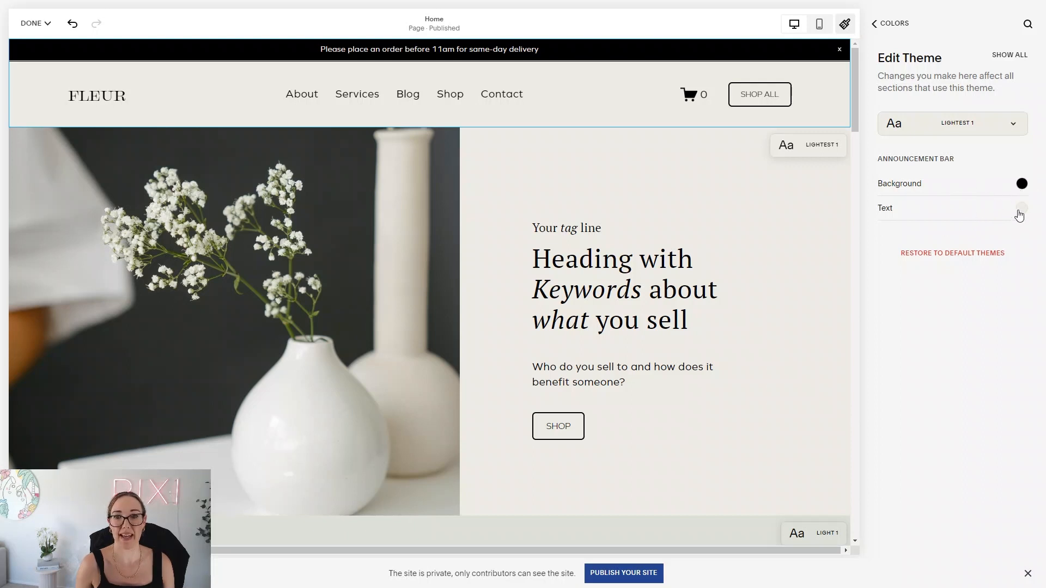
Try the taupe and light beige palette colours as the announcement bar's background, and set it back to black.
click(1021, 186)
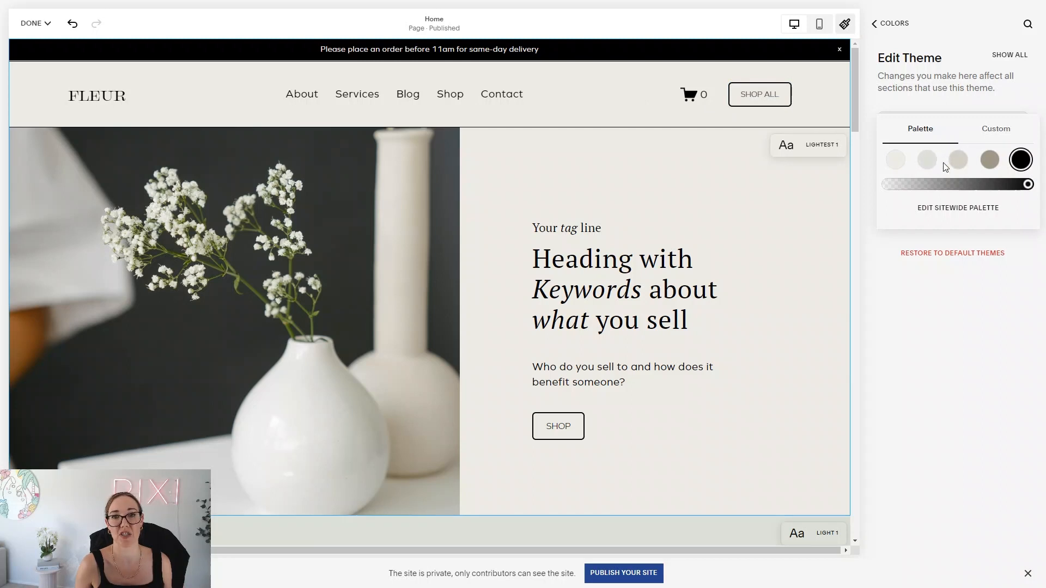
click(988, 161)
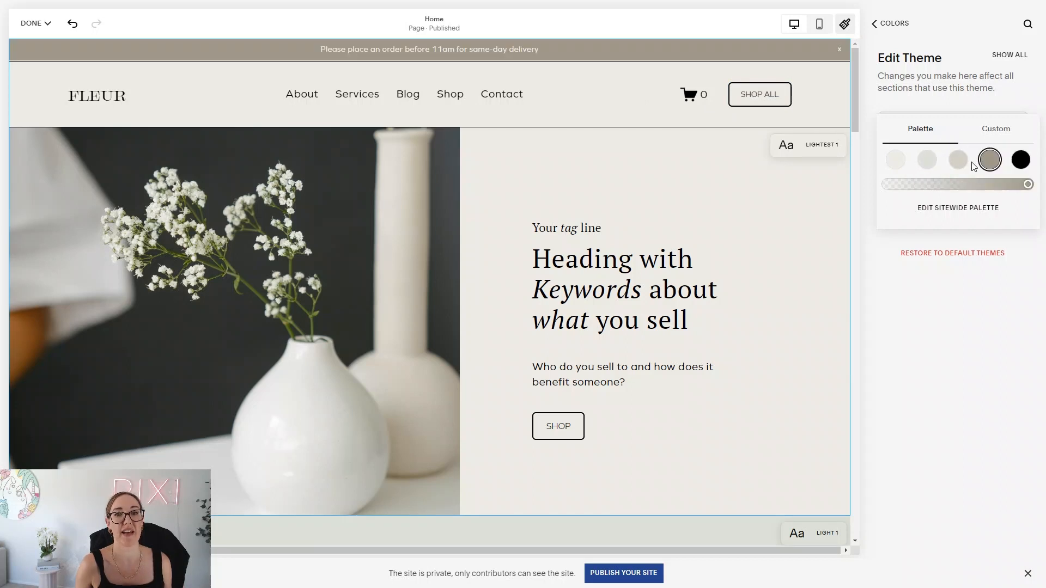
click(959, 162)
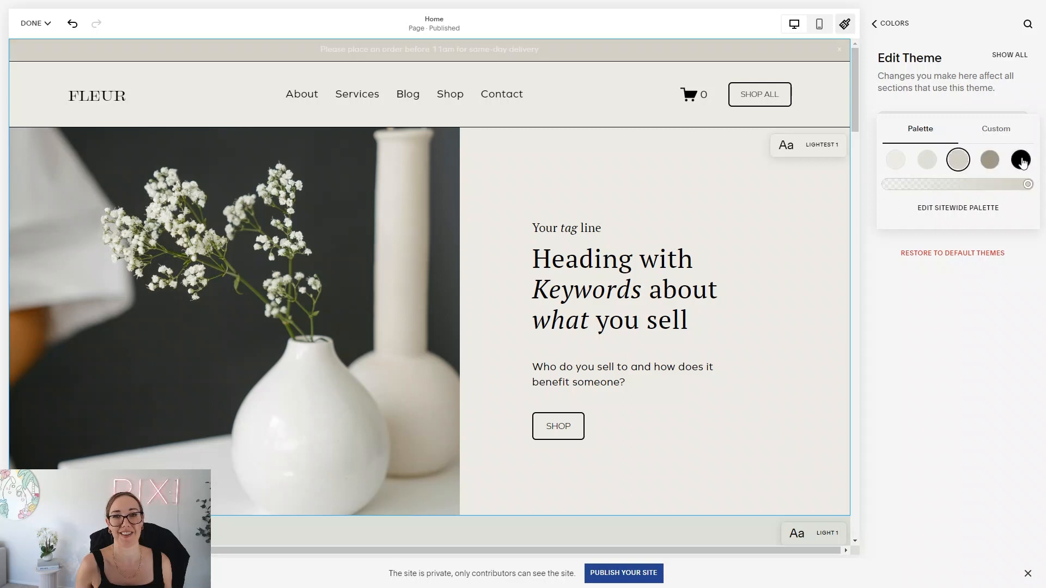
click(1022, 161)
click(960, 278)
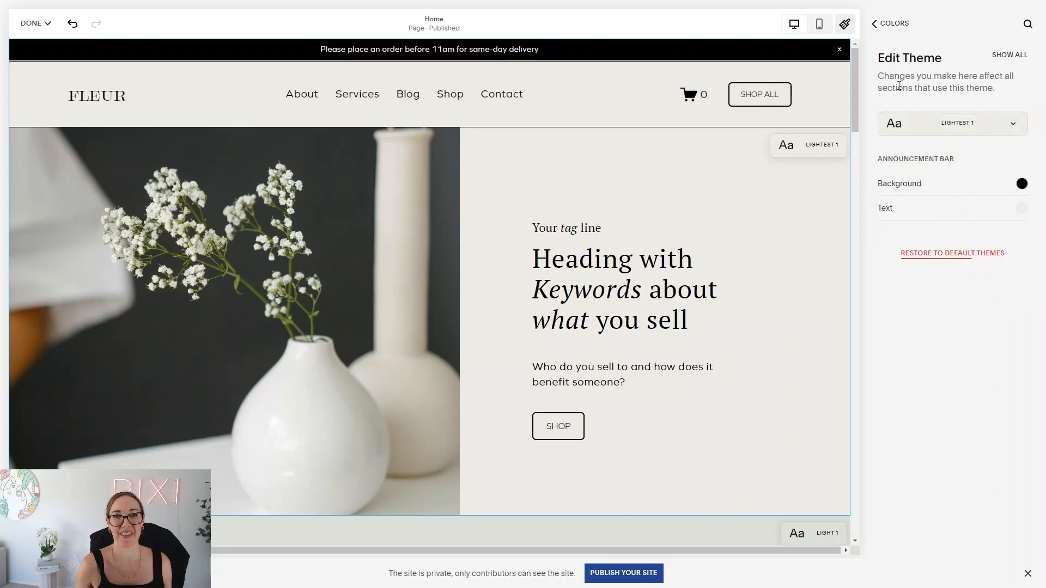
Return to the main site styles and open the options for finishing the page edit.
click(892, 26)
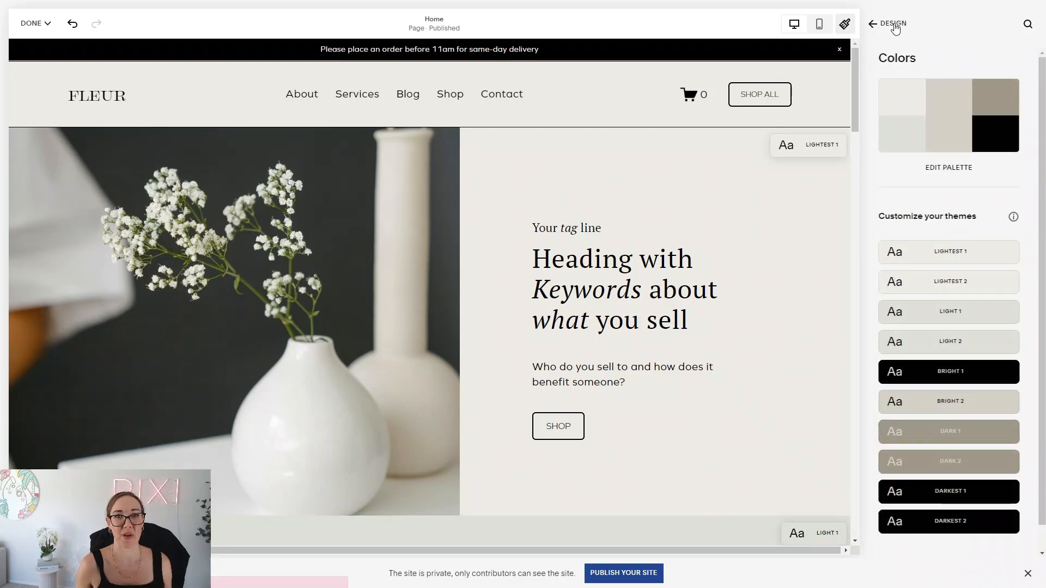
click(893, 24)
click(30, 23)
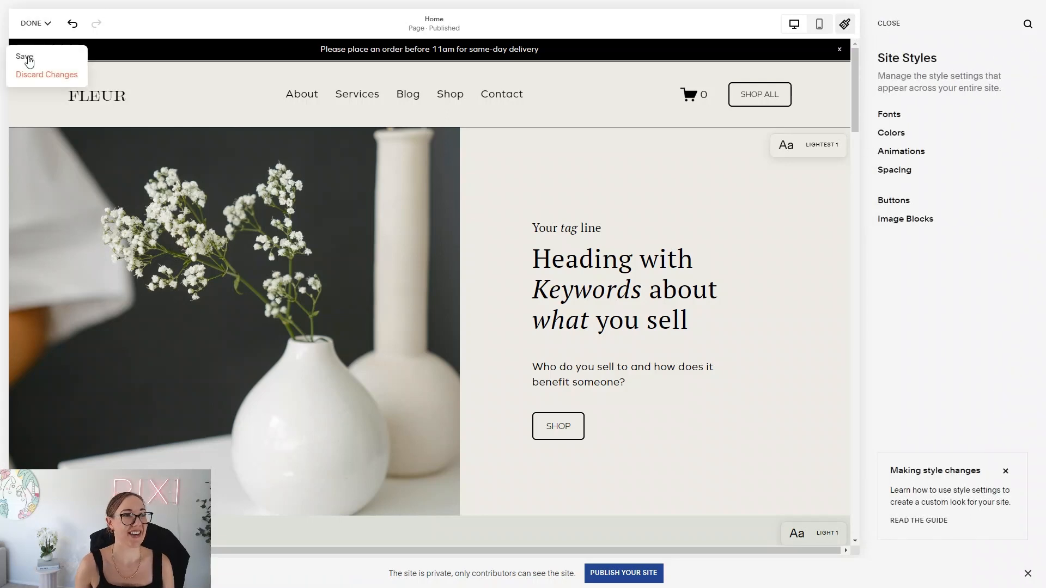